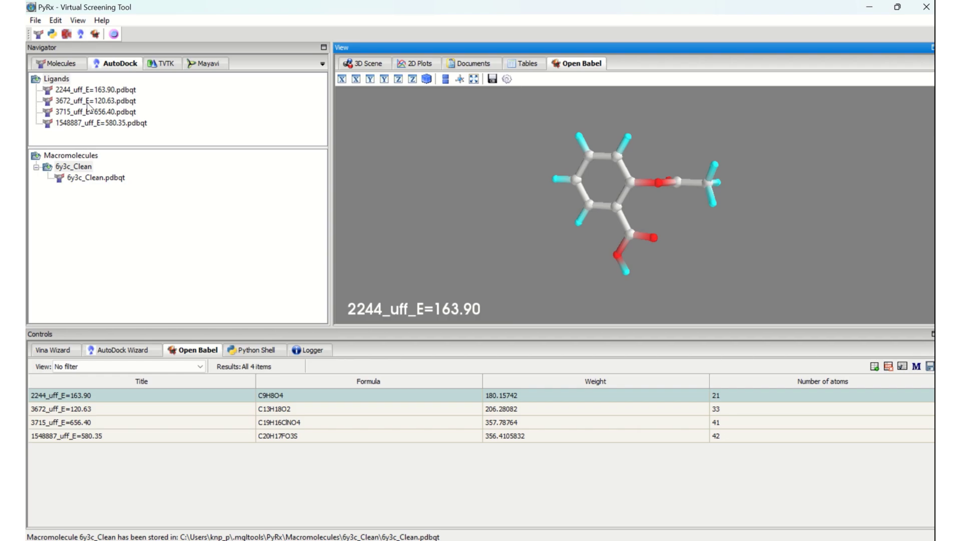
# Start the Vina wizard in local mode and select all four ligands for docking against 6y3c_Clean
pyautogui.click(53, 350)
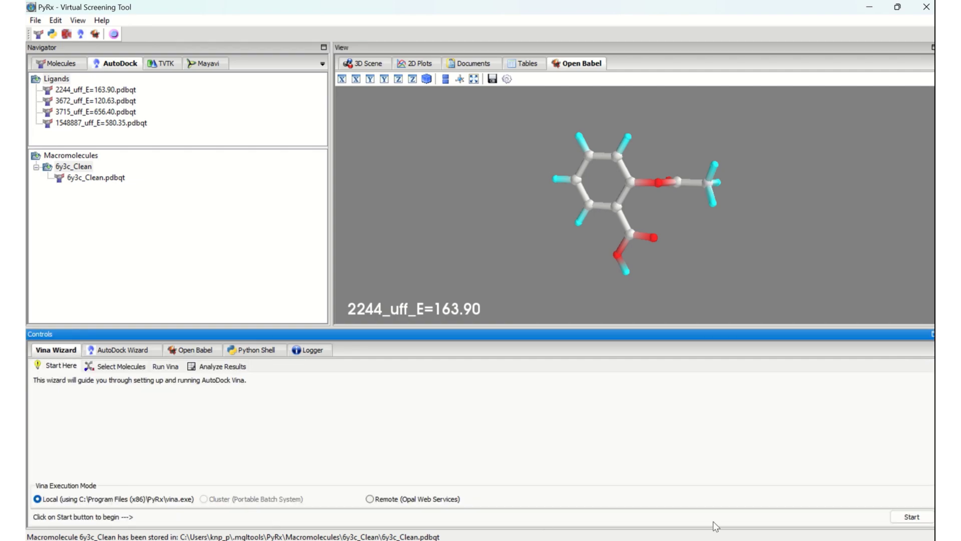
pyautogui.click(909, 517)
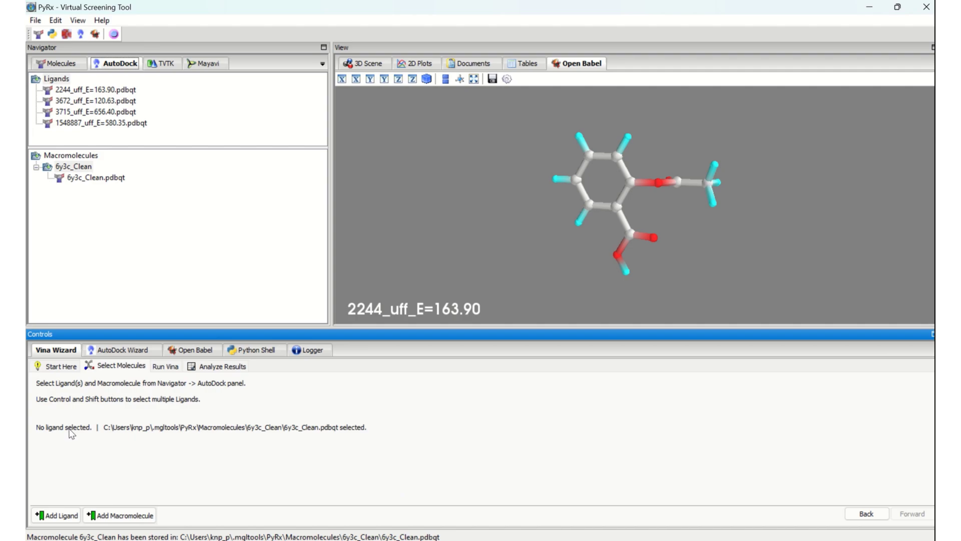
pyautogui.click(134, 124)
pyautogui.keyDown('ctrl'); pyautogui.click(120, 112); pyautogui.keyUp('ctrl')
pyautogui.keyDown('ctrl'); pyautogui.click(119, 101); pyautogui.keyUp('ctrl')
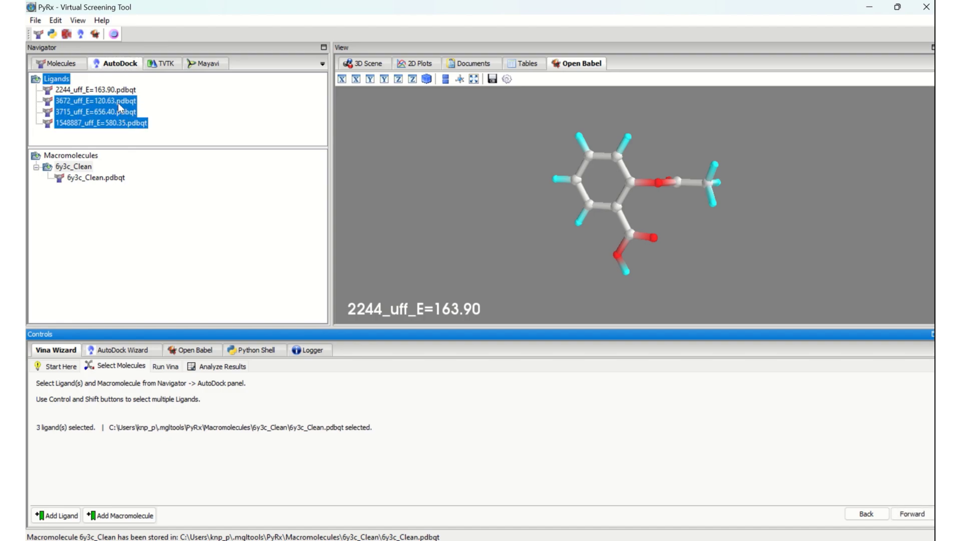
pyautogui.keyDown('ctrl'); pyautogui.click(117, 93); pyautogui.keyUp('ctrl')
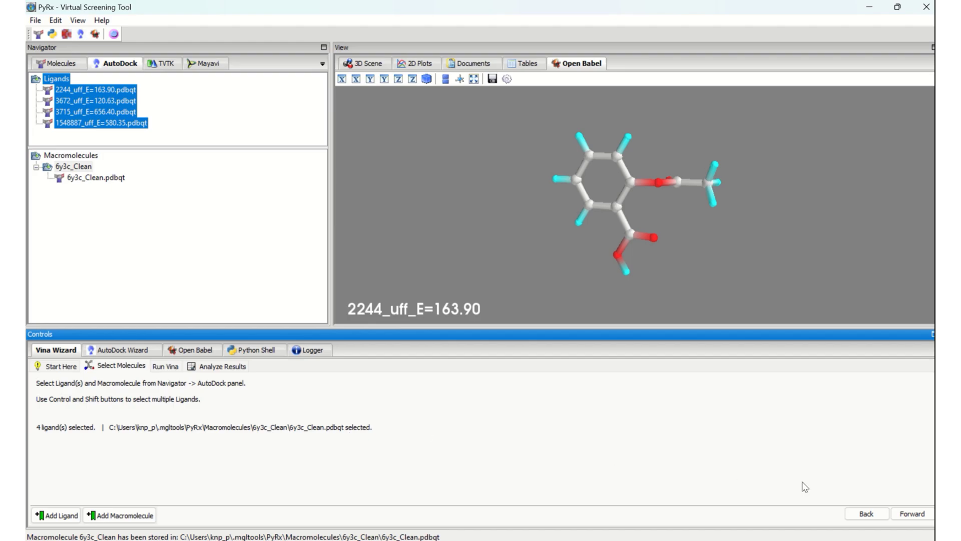
pyautogui.click(907, 514)
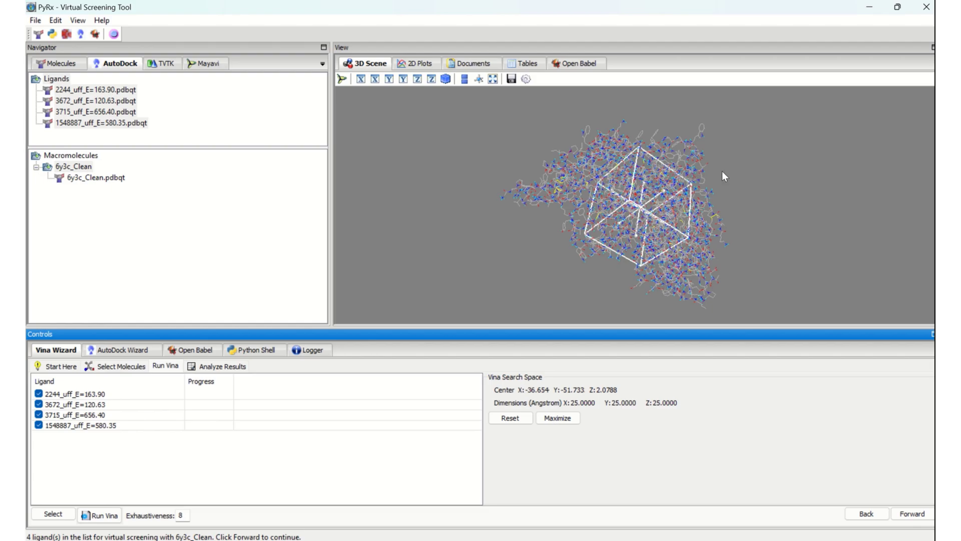
# Enlarge the Vina search box around the whole protein to about 72 × 60 × 54 Å
pyautogui.moveTo(672, 196); pyautogui.dragTo(723, 159)
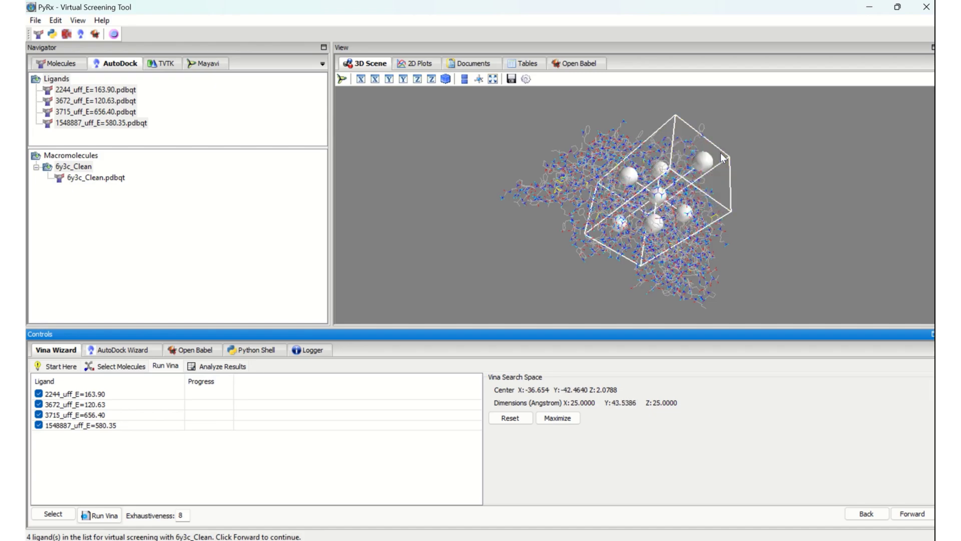
pyautogui.moveTo(616, 224); pyautogui.dragTo(576, 265)
pyautogui.moveTo(614, 183); pyautogui.dragTo(557, 152)
pyautogui.moveTo(670, 223); pyautogui.dragTo(725, 208)
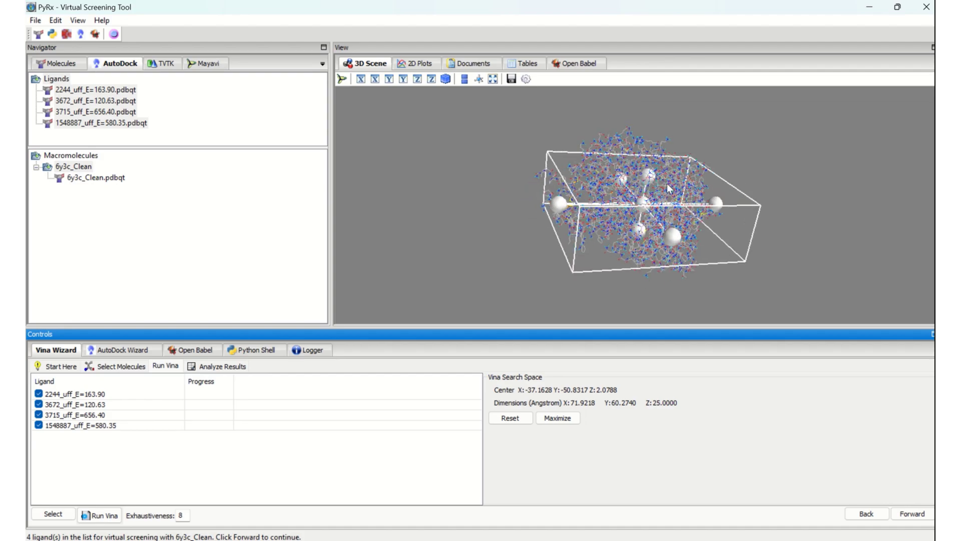
pyautogui.moveTo(646, 182); pyautogui.dragTo(653, 136)
pyautogui.moveTo(638, 239); pyautogui.dragTo(639, 272)
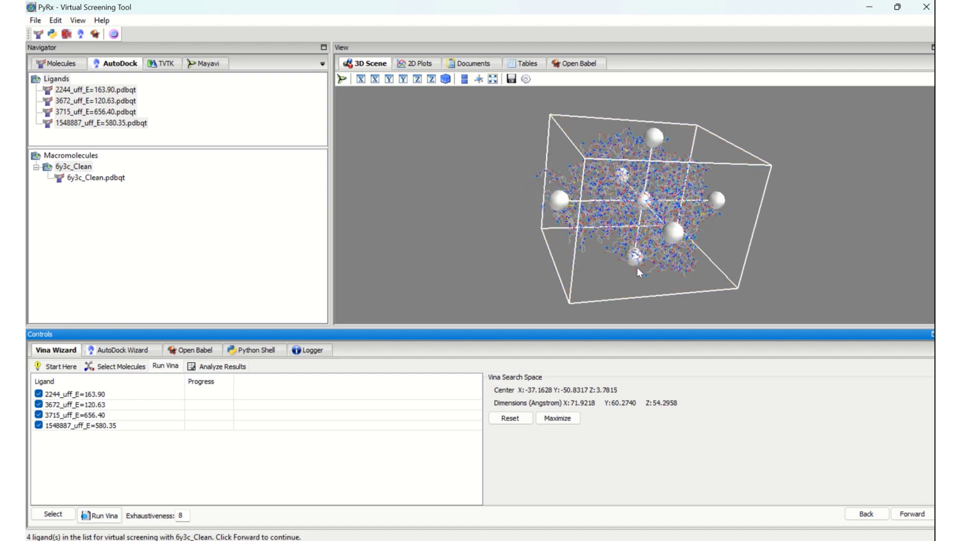
# Shrink the search box to about 35 × 60 × 28 Å, centred near X -18.7, Y -50.8, Z -9.1, and run Vina
pyautogui.moveTo(815, 196); pyautogui.dragTo(746, 192)
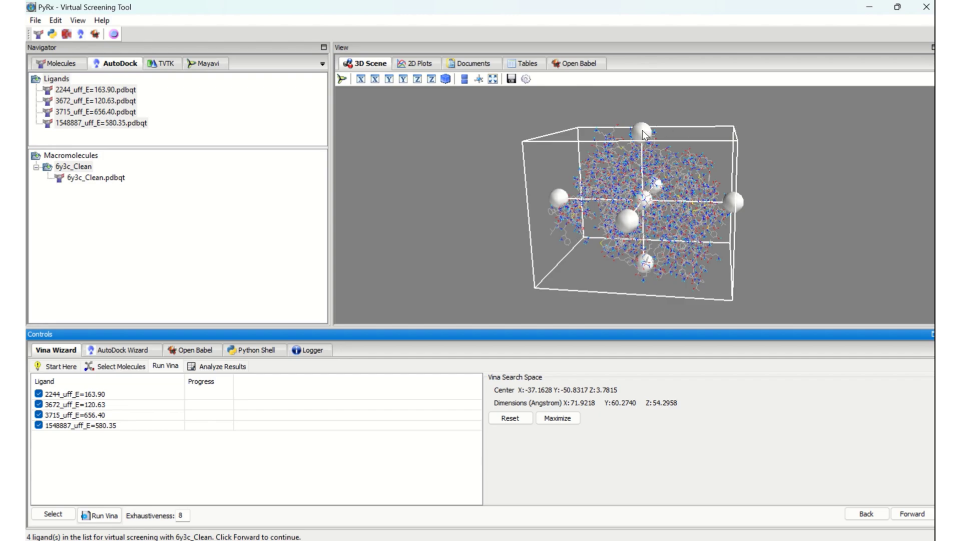
pyautogui.moveTo(642, 131); pyautogui.dragTo(633, 201)
pyautogui.moveTo(725, 237); pyautogui.dragTo(634, 239)
pyautogui.moveTo(682, 278)
pyautogui.mouseDown()
pyautogui.moveTo(669, 288)
pyautogui.moveTo(699, 259)
pyautogui.moveTo(690, 267)
pyautogui.mouseUp()
pyautogui.moveTo(725, 241); pyautogui.dragTo(788, 219)
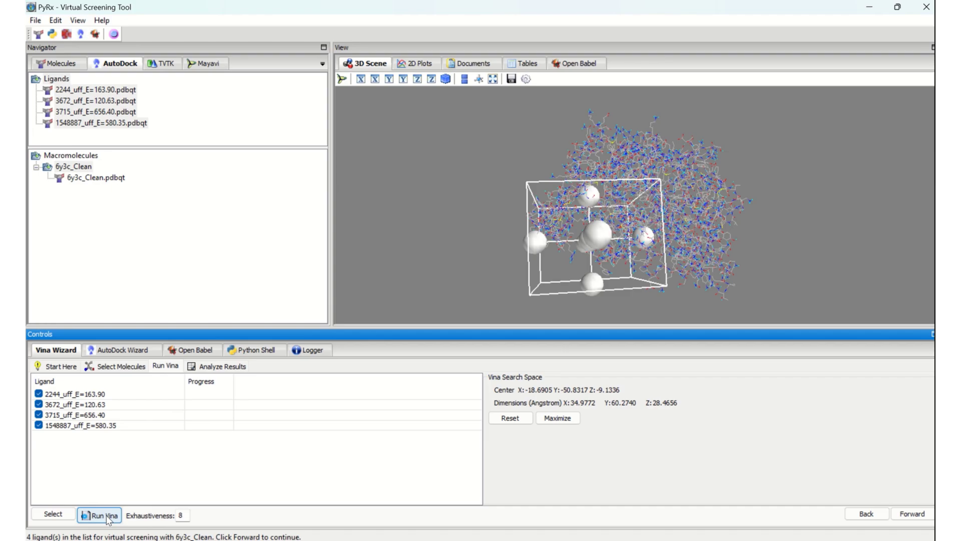
pyautogui.click(107, 519)
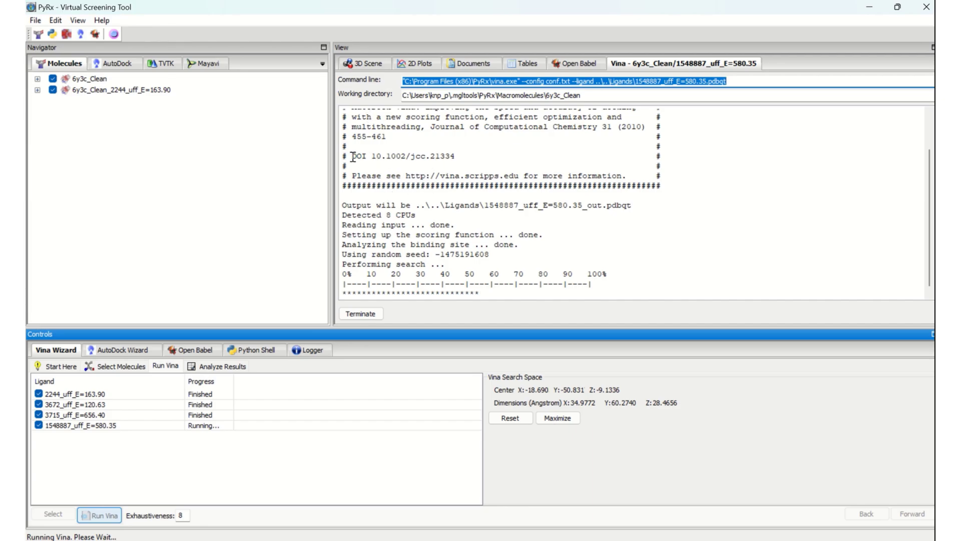
# Examine the Vina output log for ligand 1548887, including the citation, DOI and docking progress
pyautogui.moveTo(352, 157); pyautogui.dragTo(415, 153)
pyautogui.click(406, 159)
pyautogui.click(415, 153)
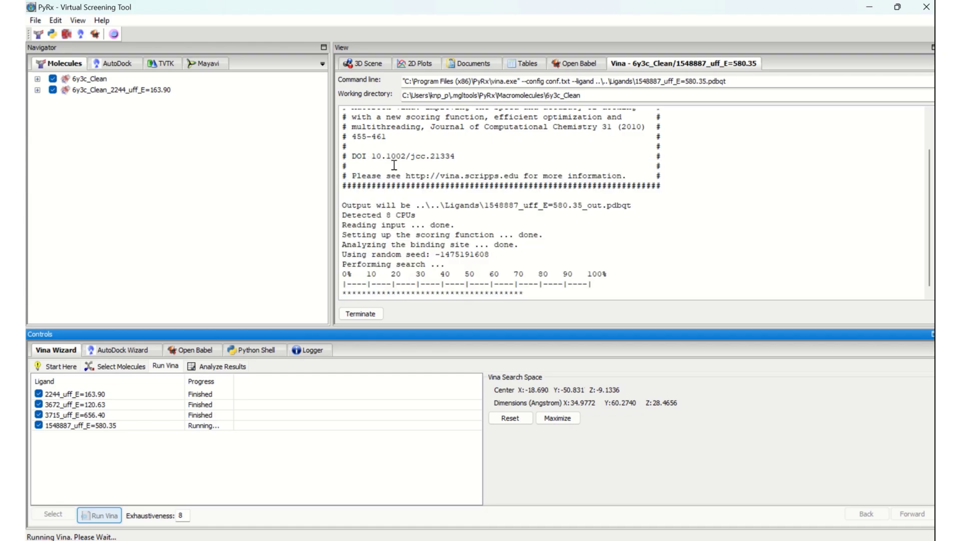
pyautogui.scroll(2, 394, 165)
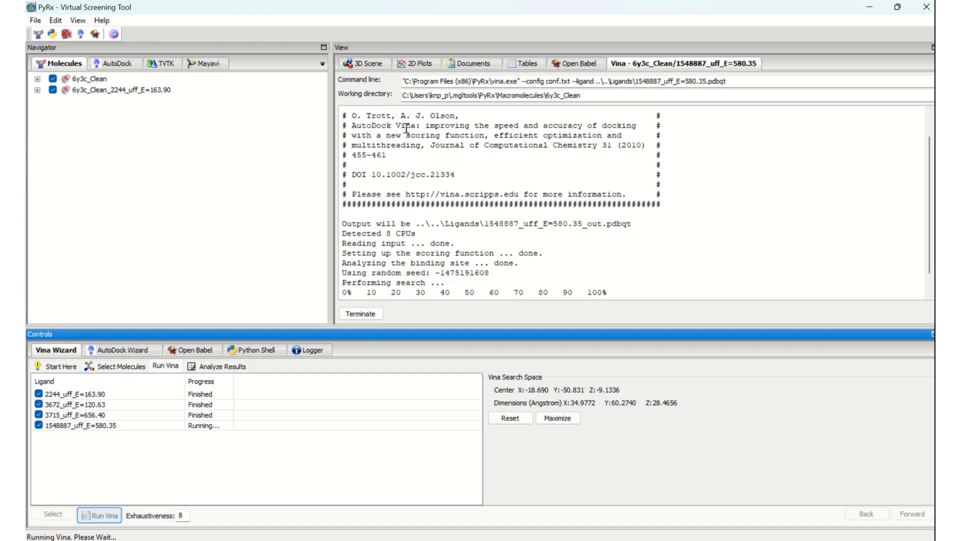
pyautogui.scroll(-1, 435, 153)
pyautogui.scroll(4, 439, 153)
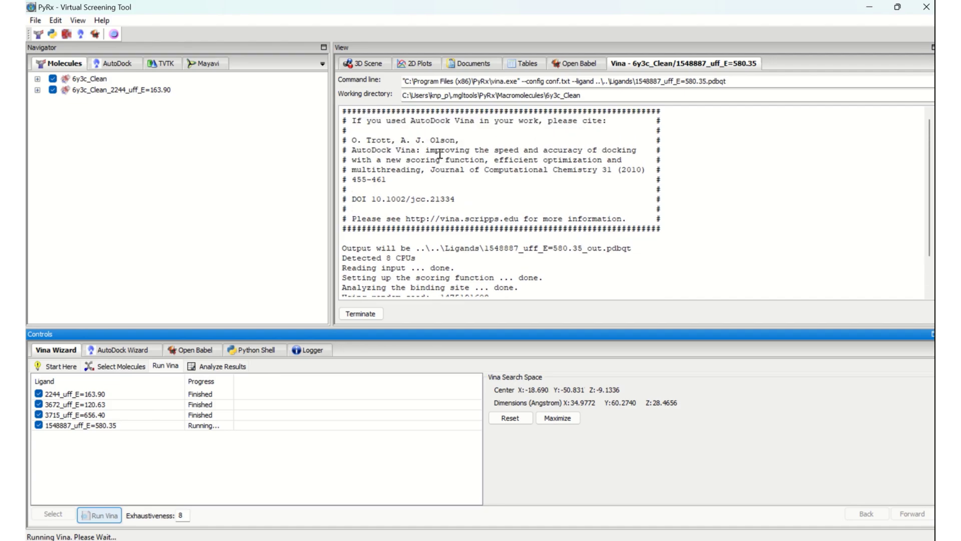
pyautogui.scroll(-4, 439, 155)
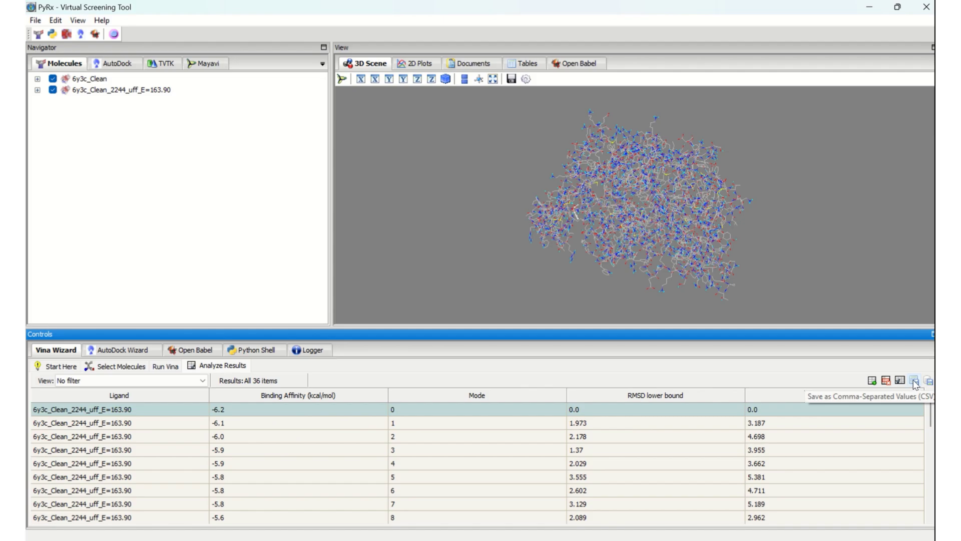
# Export the docking results table as a CSV file named Results in the Desktop's PyRx folder
pyautogui.click(914, 382)
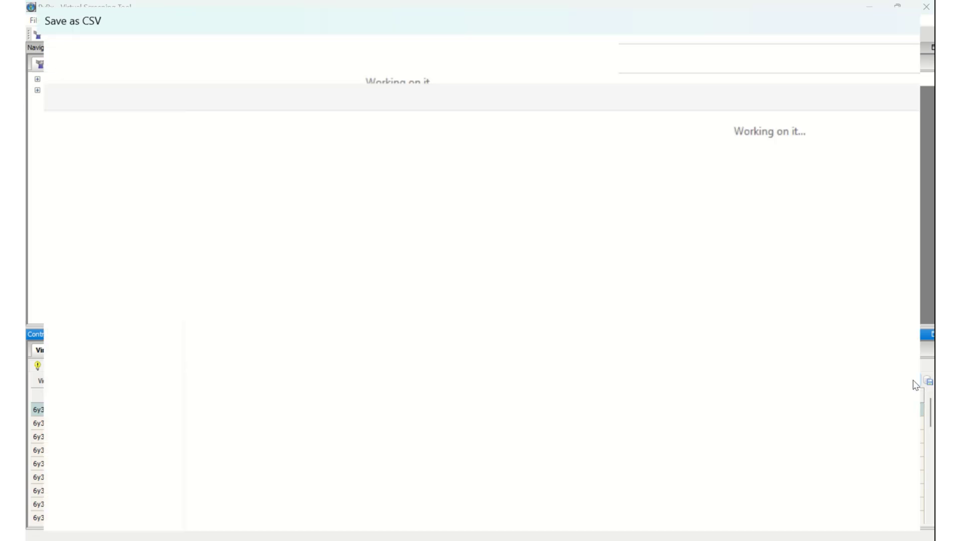
pyautogui.click(100, 302)
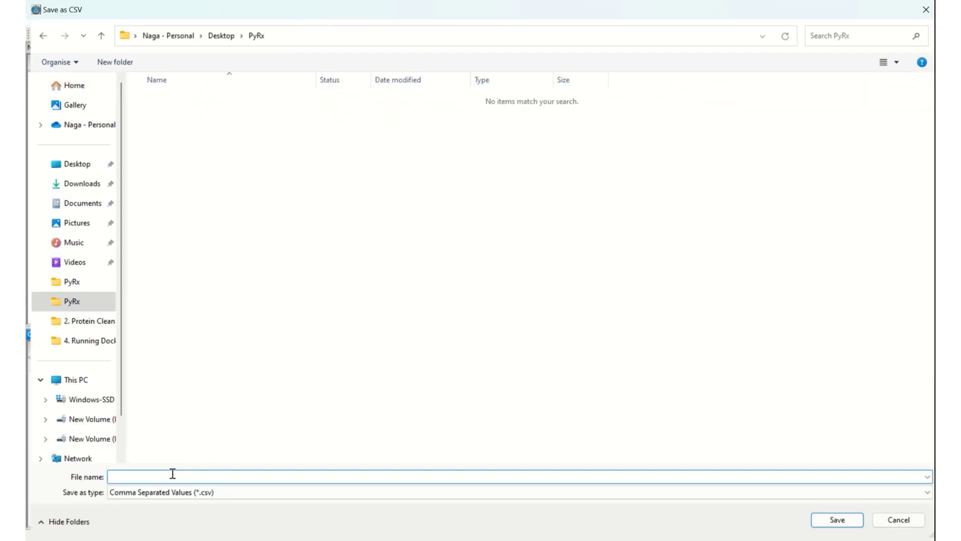
pyautogui.write('Results')
pyautogui.click(837, 520)
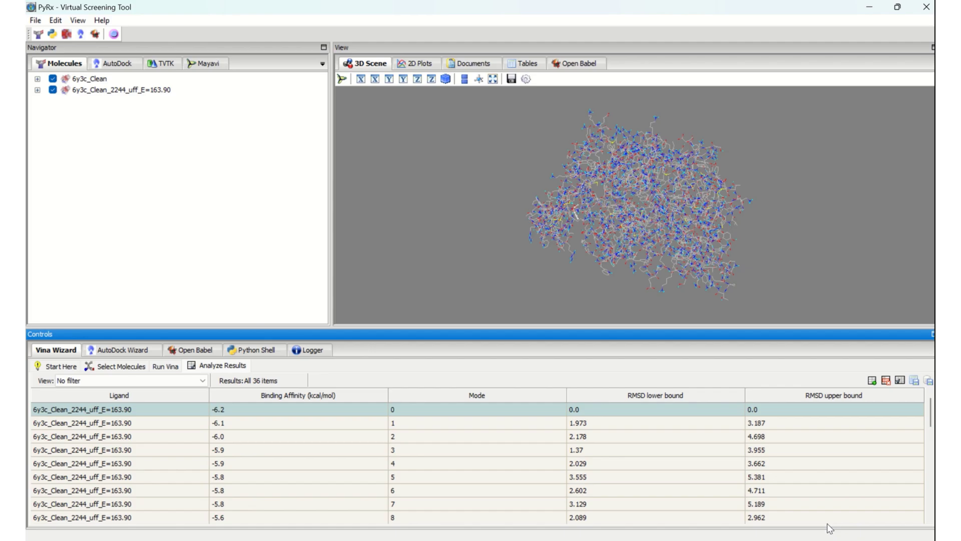
# Switch to File Explorer, locate the Results file in the PyRx folder, and inspect the docking output files in Macromolecules > 6y3c_Clean
pyautogui.hotkey('alt', 'Tab')
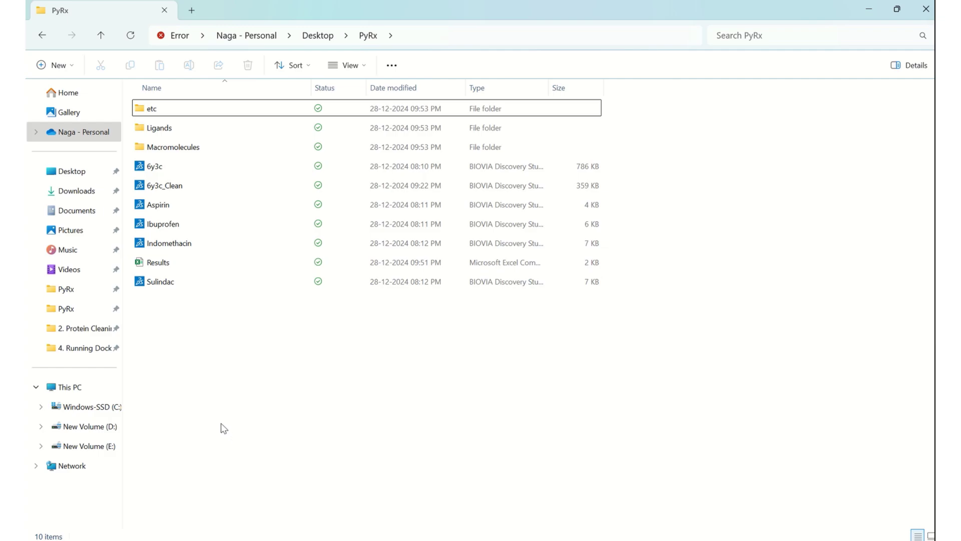
pyautogui.click(179, 266)
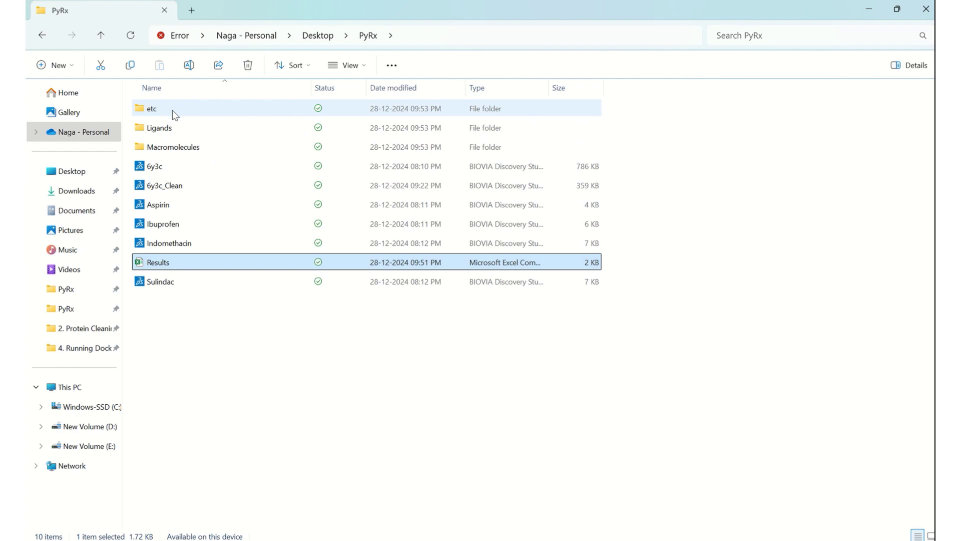
pyautogui.moveTo(171, 149)
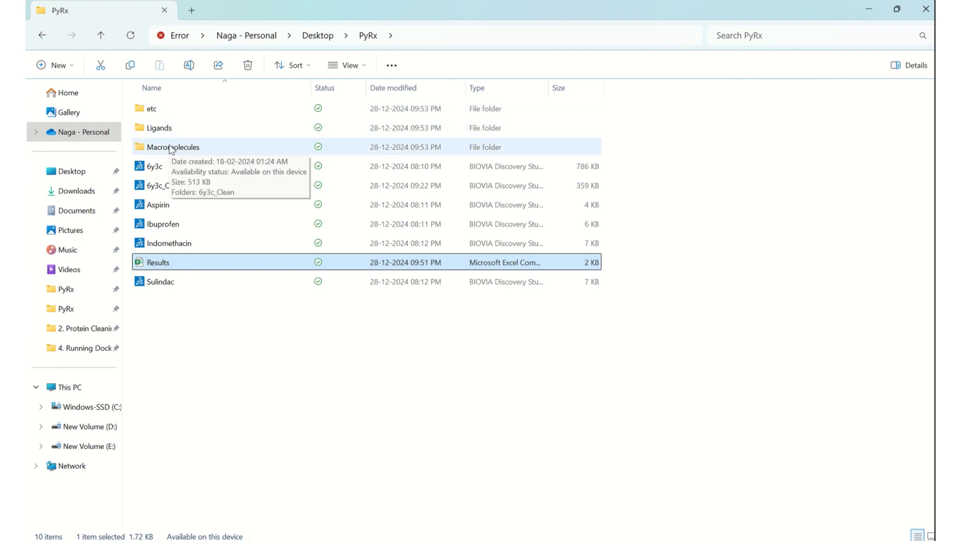
pyautogui.doubleClick(196, 148)
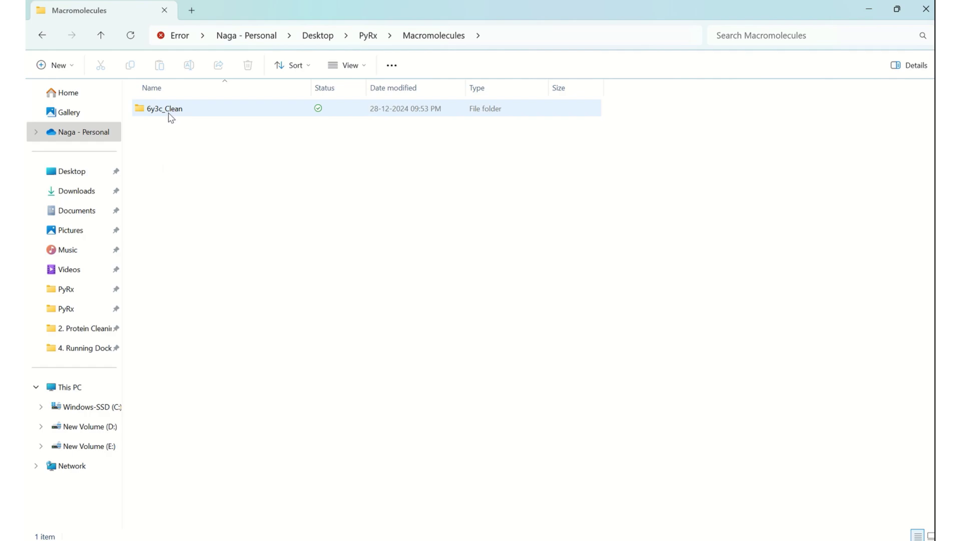
pyautogui.doubleClick(170, 116)
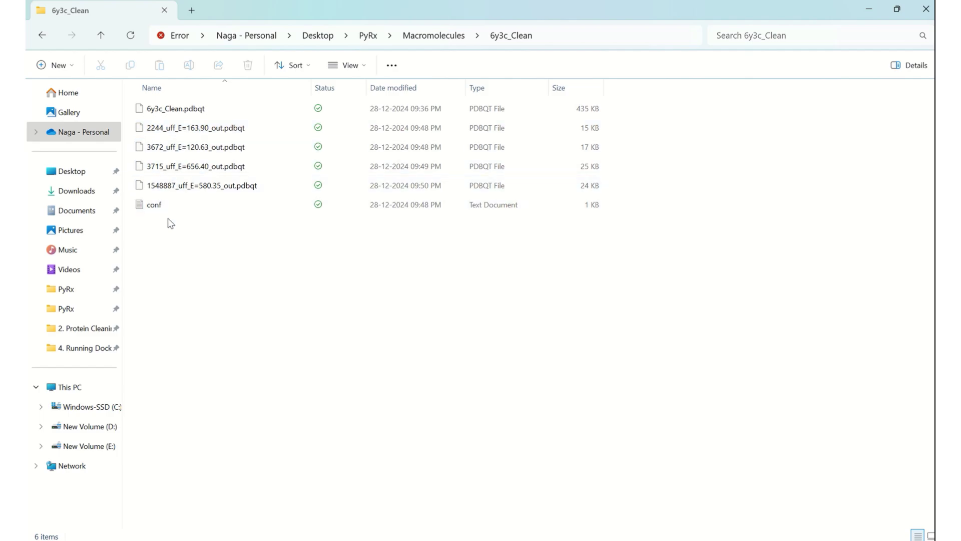
# Inspect the contents of the Ligands and etc folders, and return to the PyRx folder
pyautogui.click(101, 35)
pyautogui.click(101, 35)
pyautogui.doubleClick(156, 128)
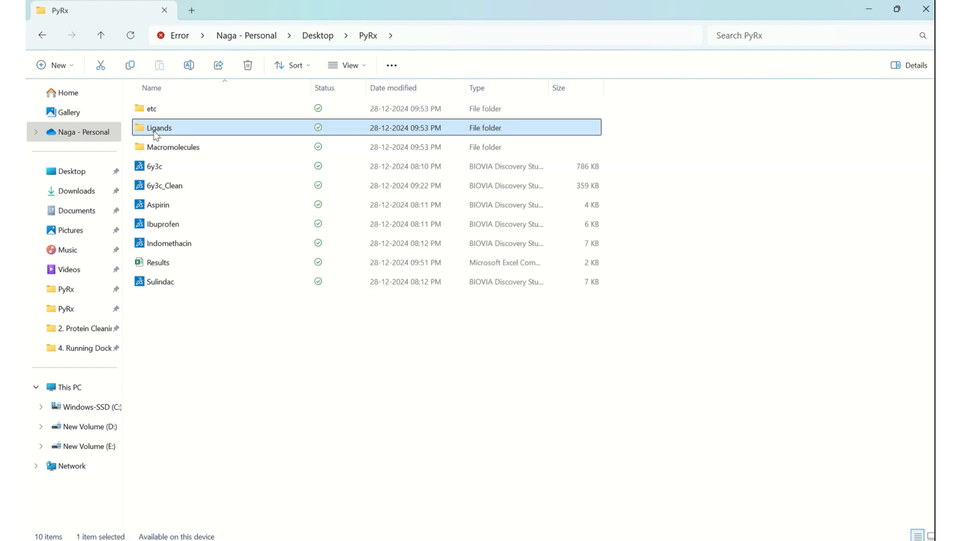
pyautogui.click(97, 39)
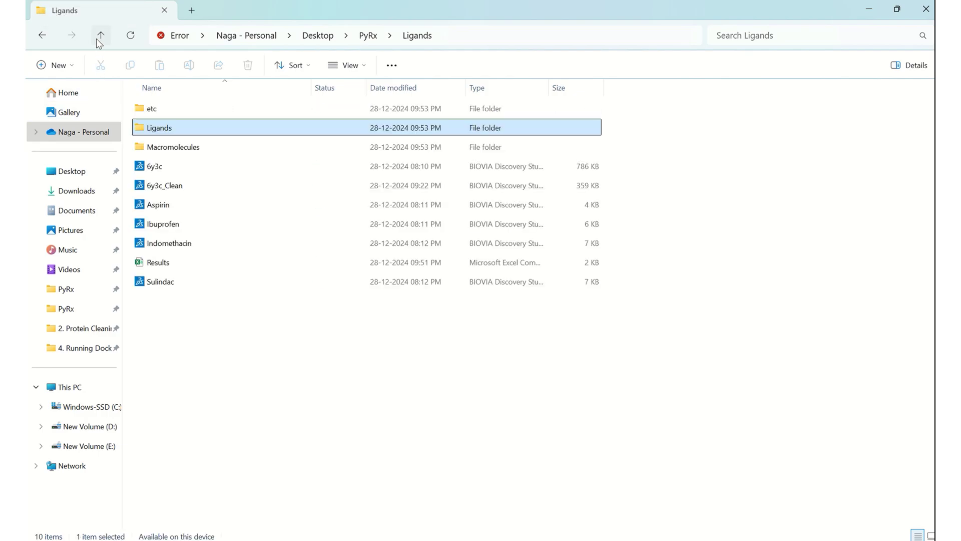
pyautogui.doubleClick(150, 111)
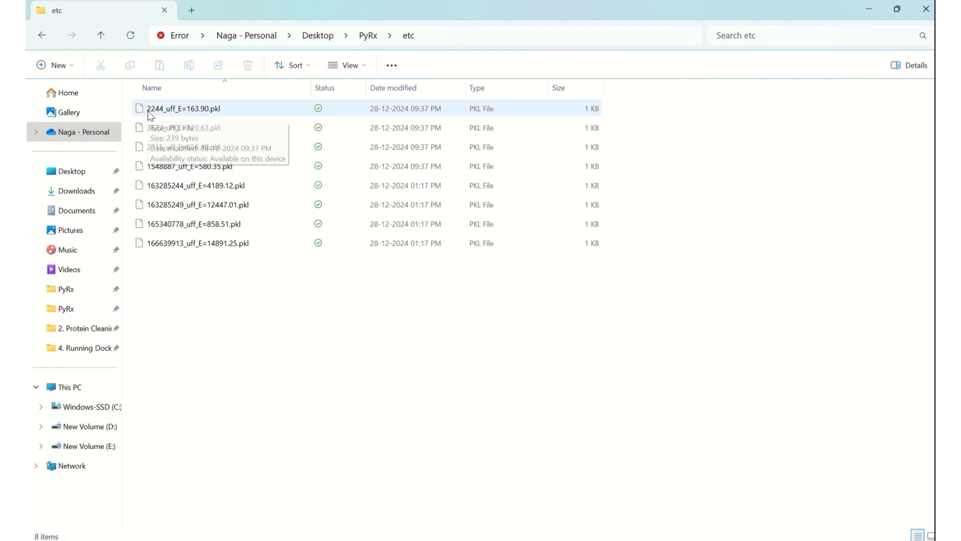
pyautogui.click(101, 35)
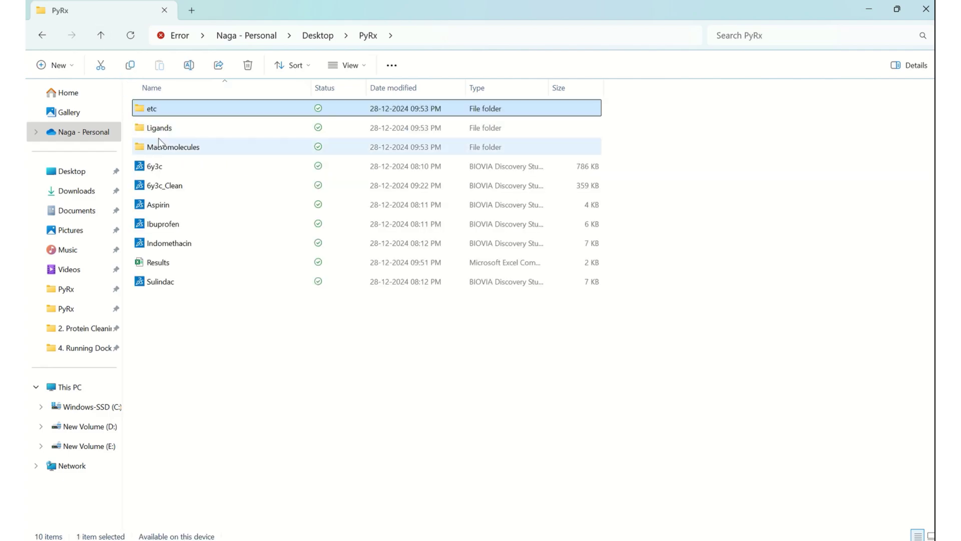